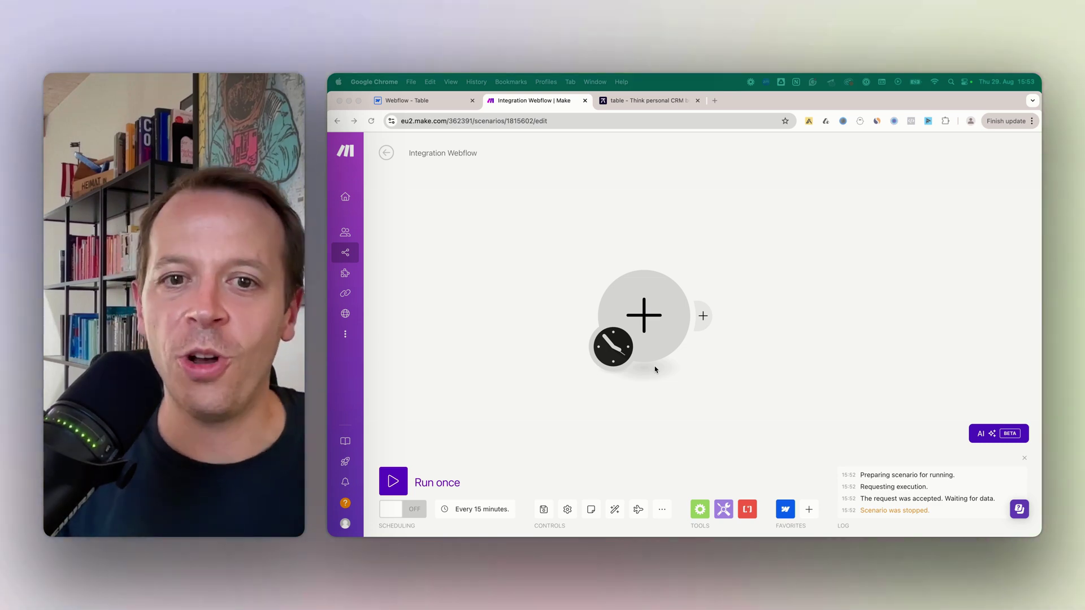
Open the app list from the empty scenario's first-module placeholder
click(649, 240)
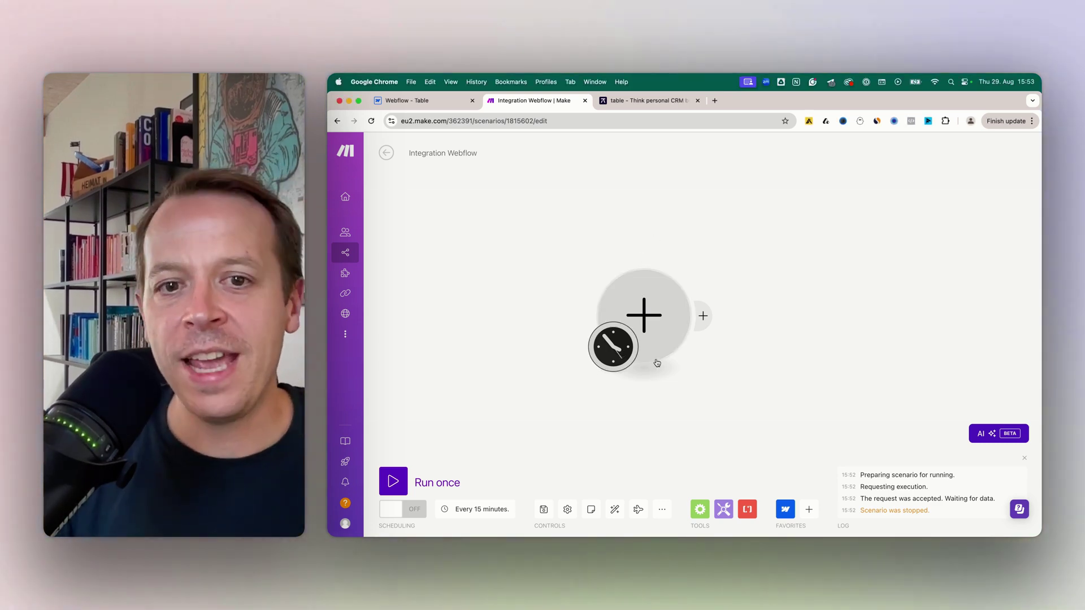
Choose Webflow and its Watch Events module as the scenario's trigger
click(647, 321)
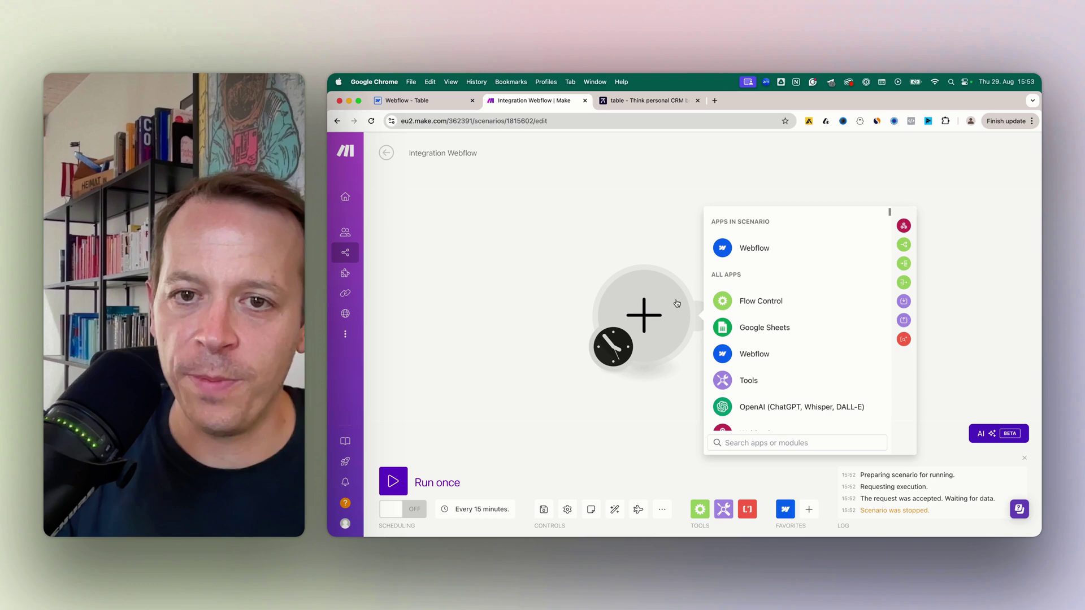
click(743, 252)
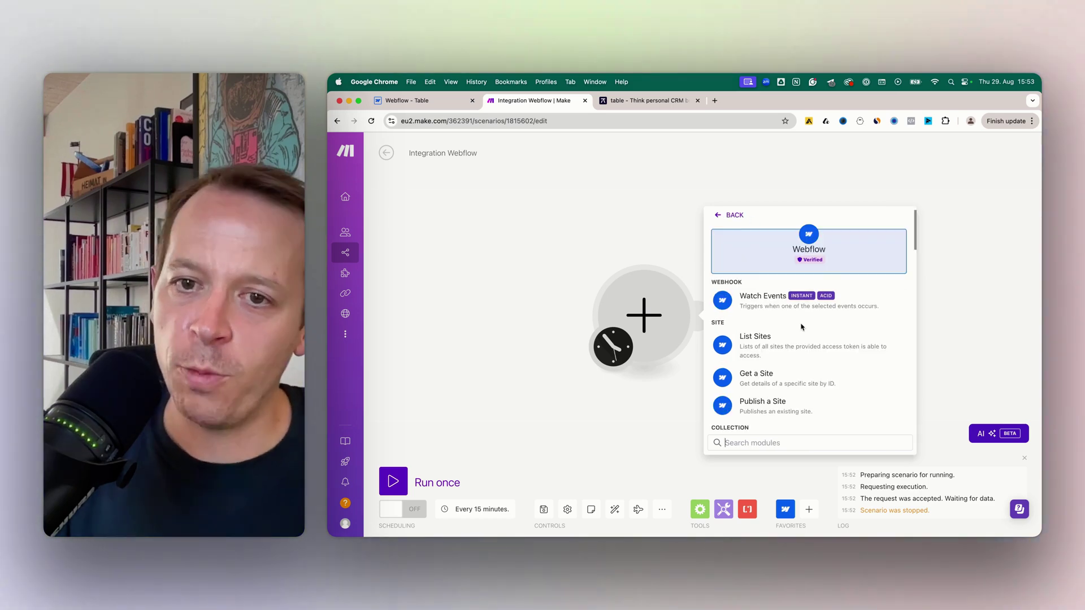
scroll(791, 306, down, 2)
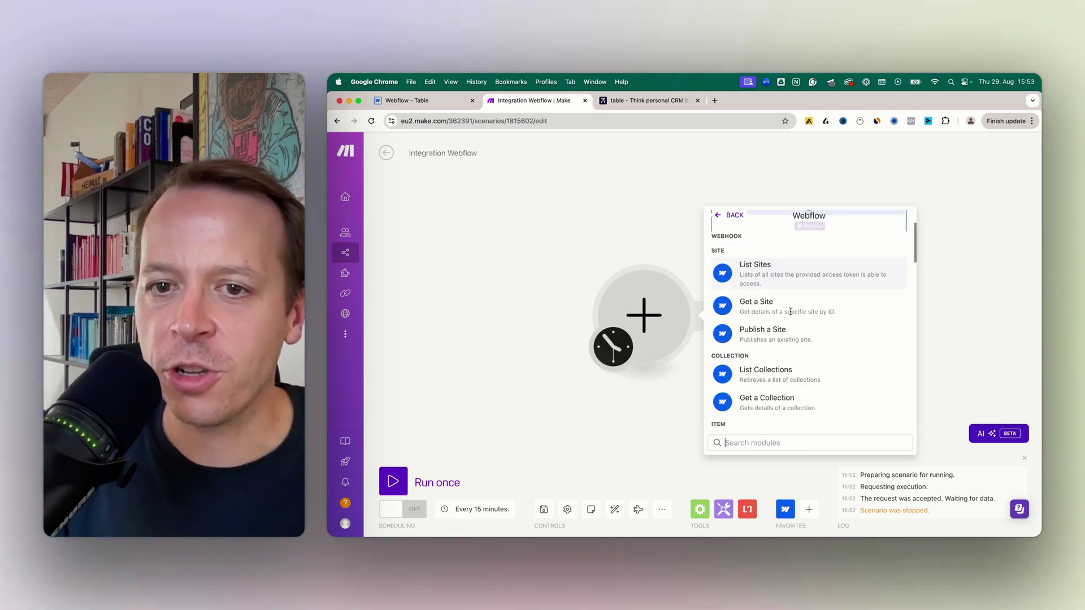
scroll(790, 312, down, 5)
scroll(789, 314, down, 3)
scroll(789, 339, up, 5)
scroll(790, 356, up, 5)
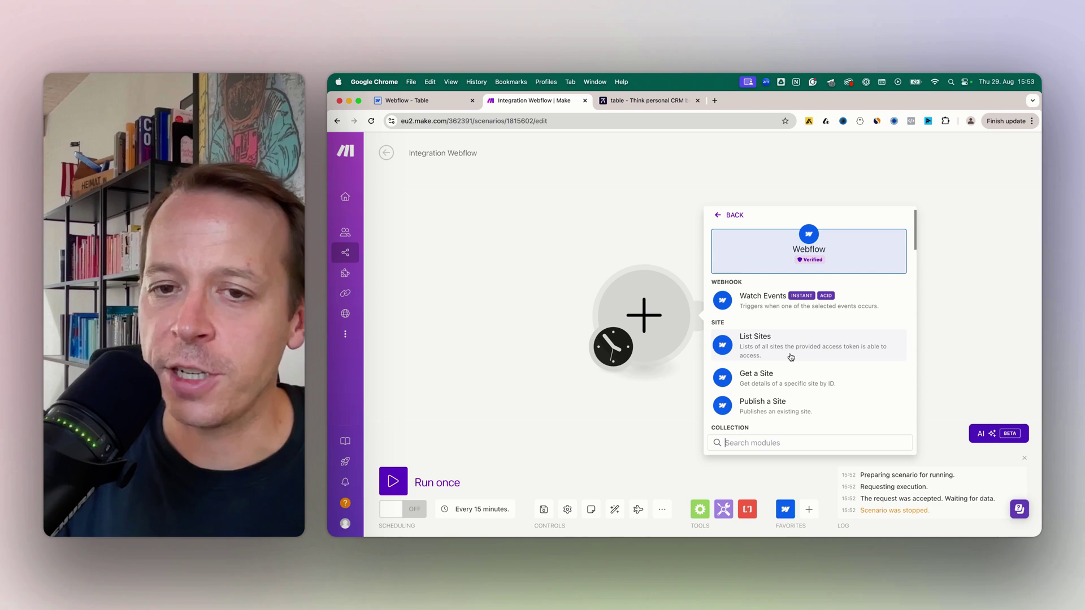
click(747, 300)
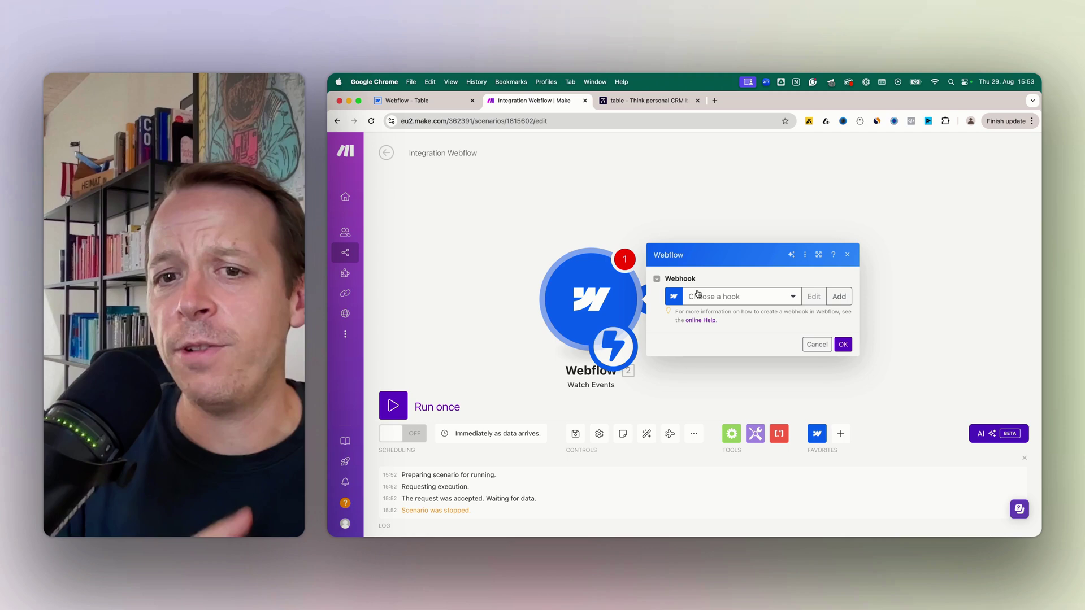
Browse the existing Webflow hooks without picking one, then begin adding a new webhook
click(729, 298)
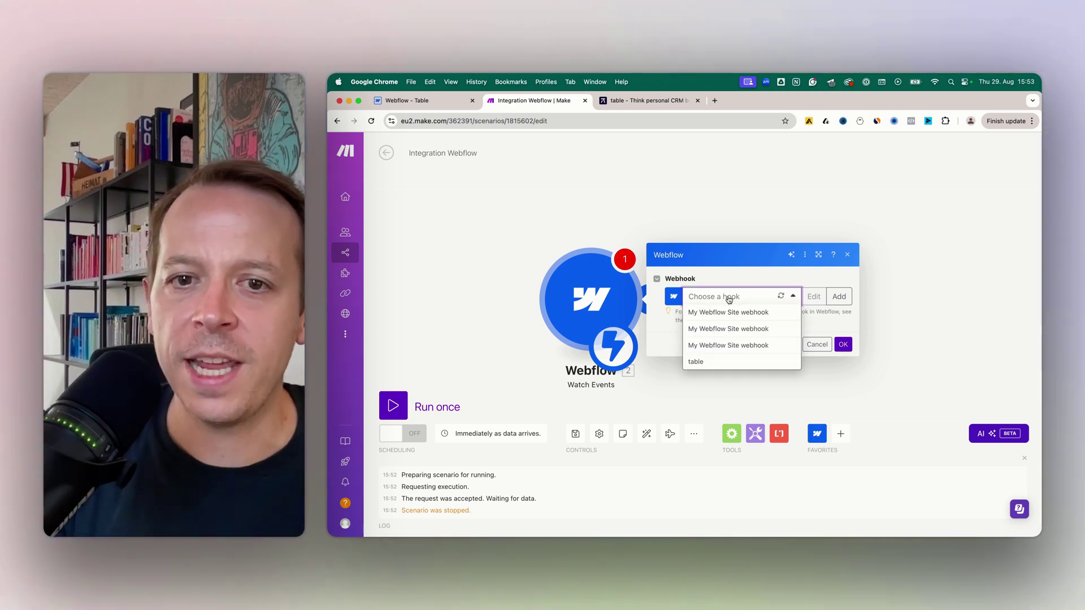
click(736, 278)
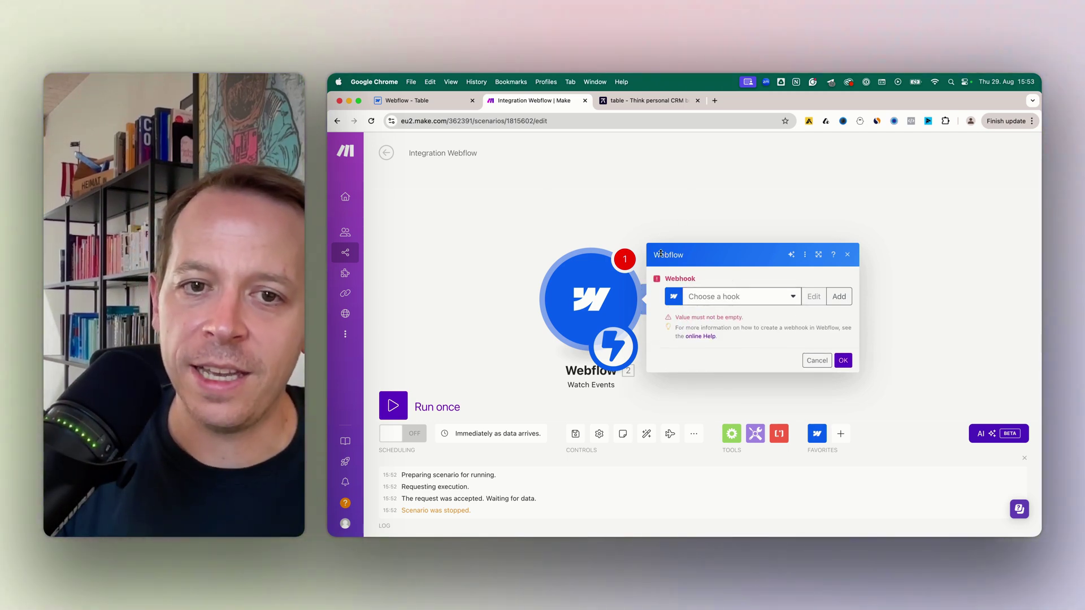
click(839, 299)
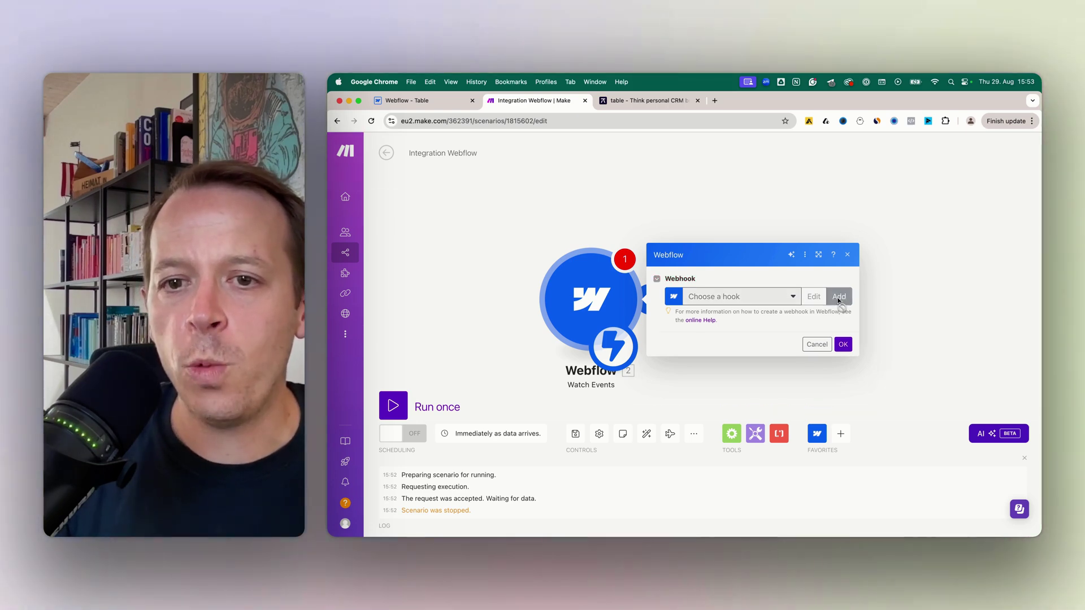
Name the webhook and a new Webflow connection 'table new', and save the connection
triple_click(687, 252)
text(table)
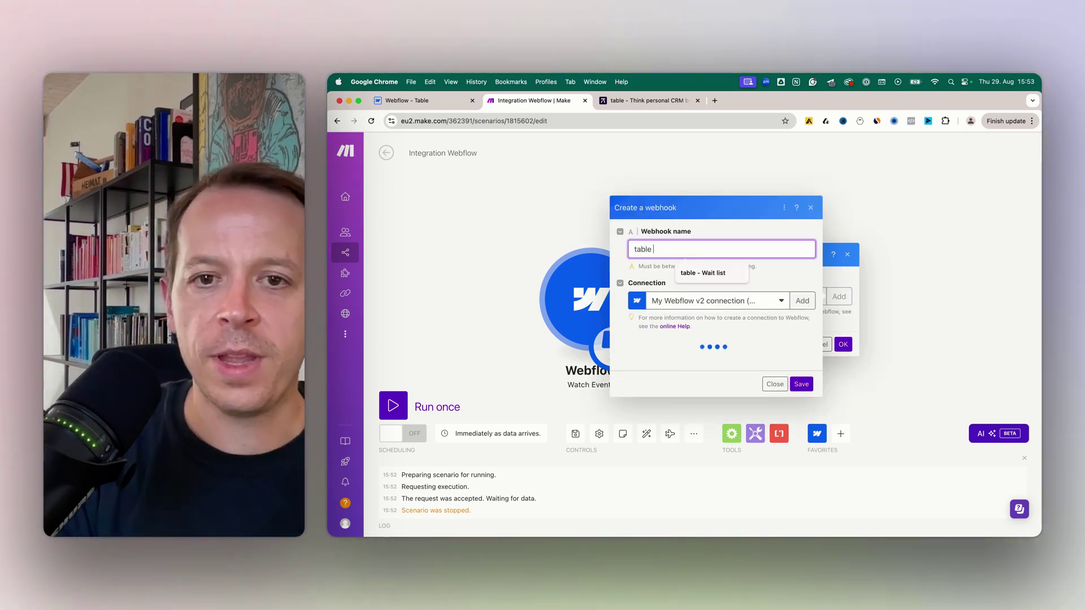
text( new)
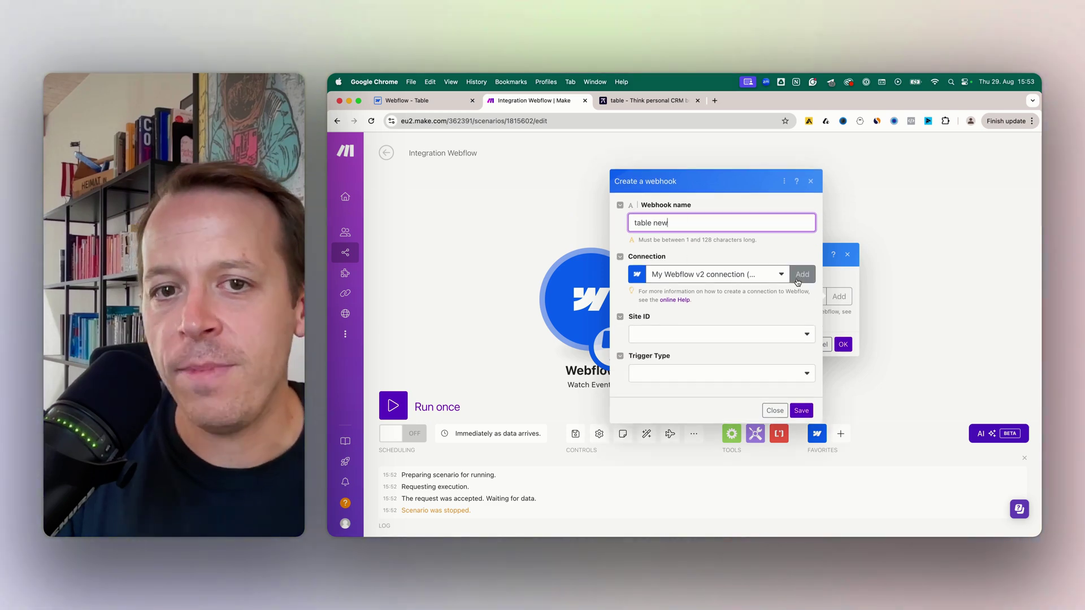
click(799, 275)
triple_click(890, 240)
text(tab)
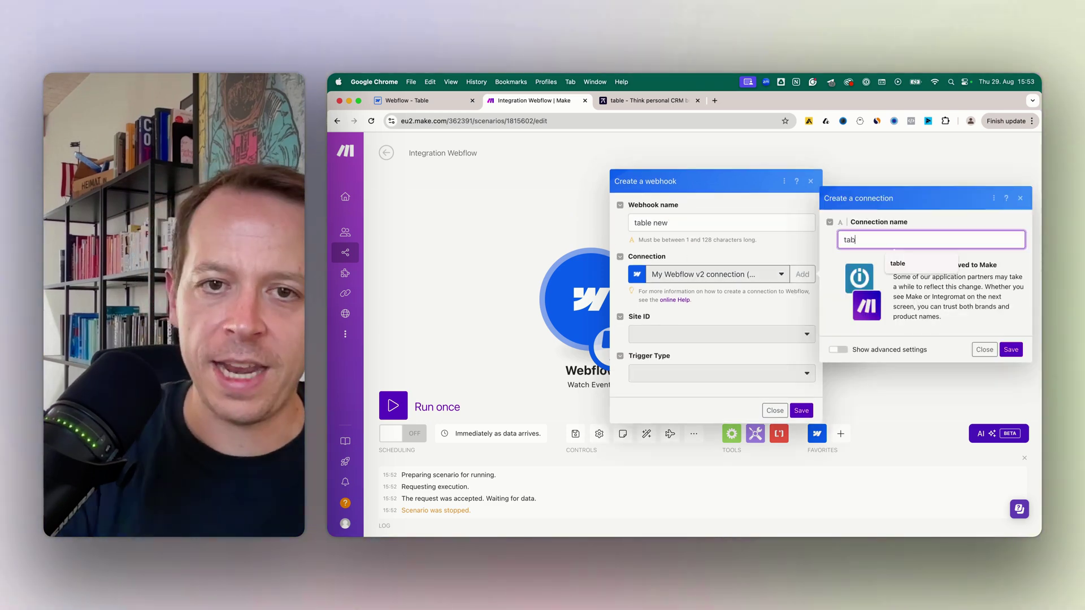
text(le new)
click(1011, 349)
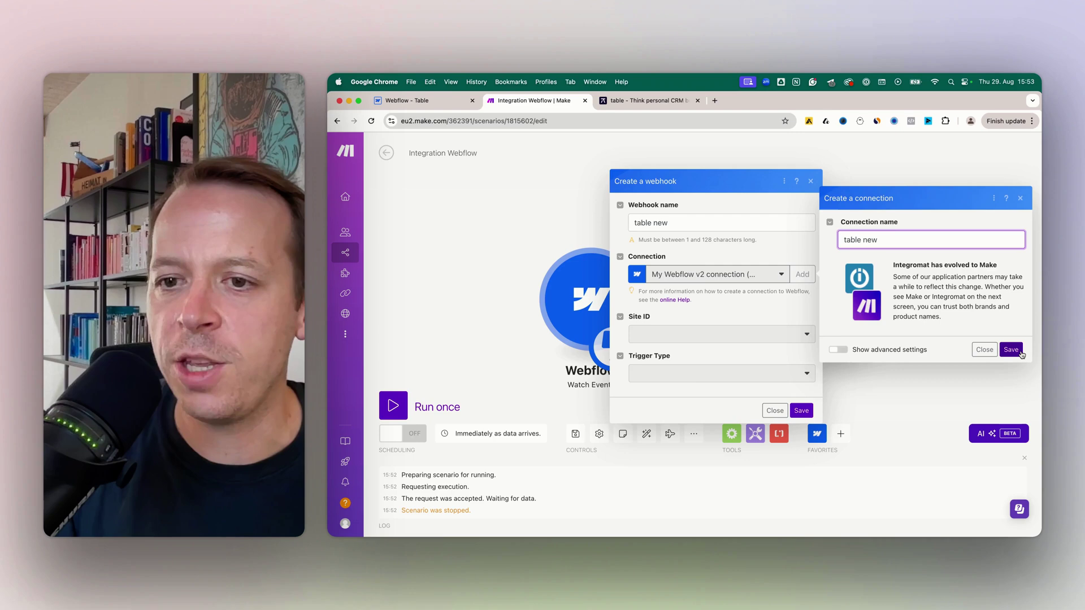
drag(590, 100, 773, 111)
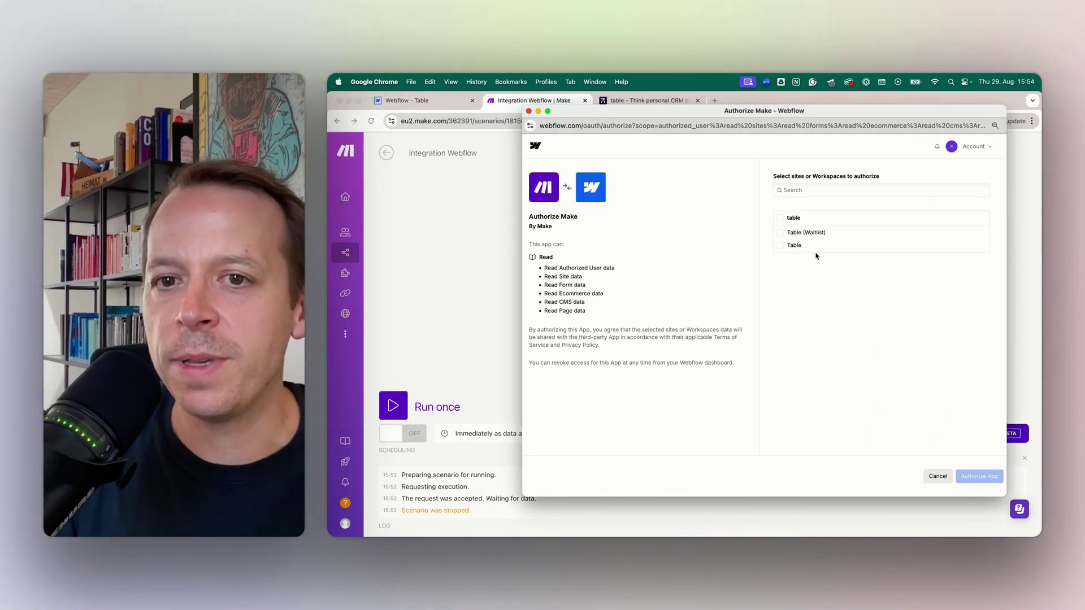
Select all the table workspace sites and authorize Make's Webflow access
click(781, 219)
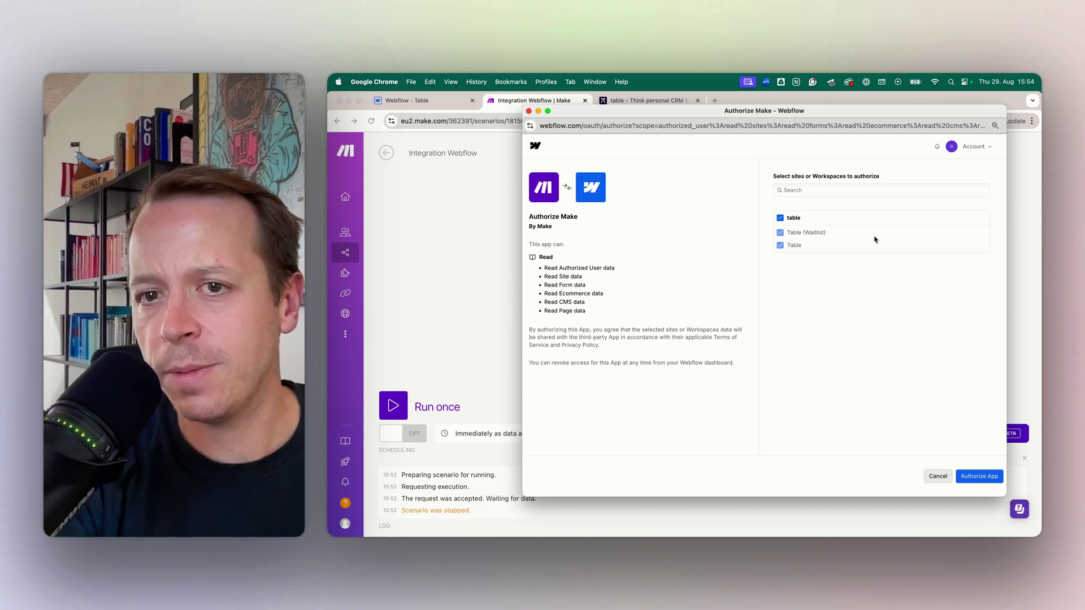
click(781, 219)
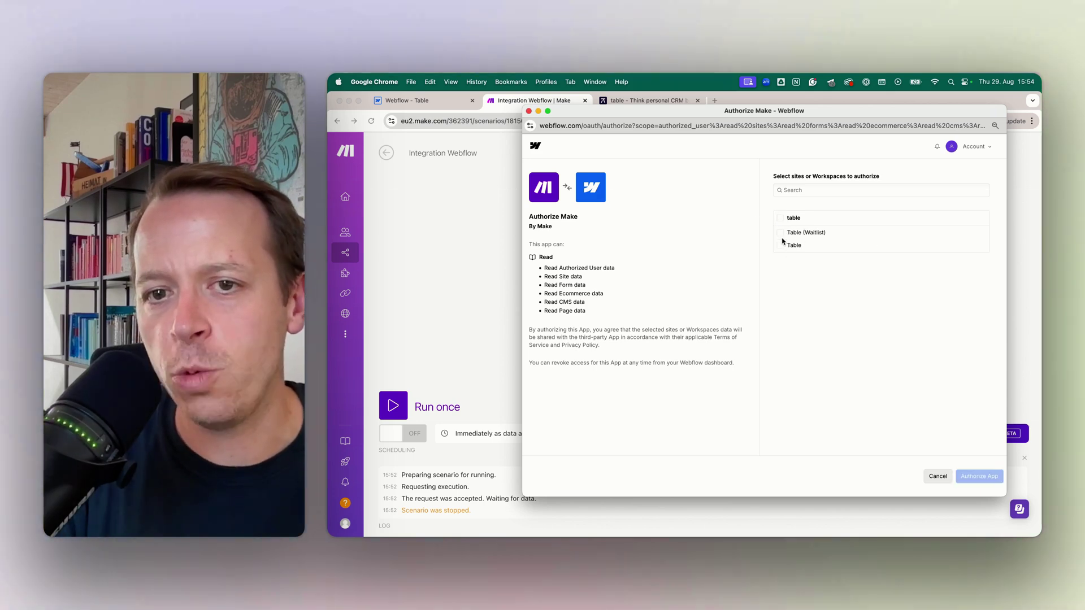
click(781, 219)
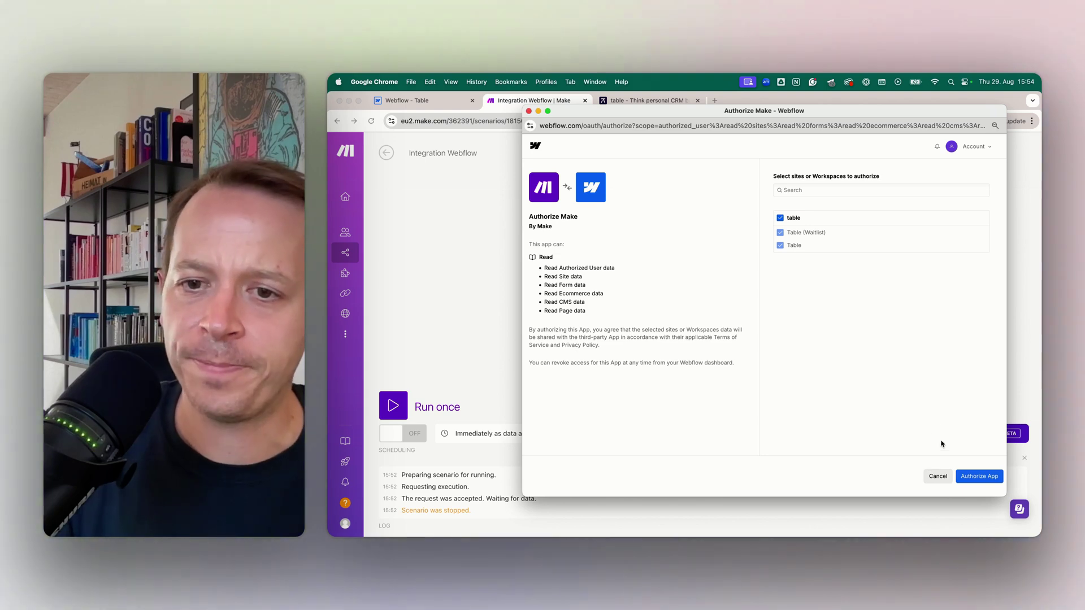
click(976, 476)
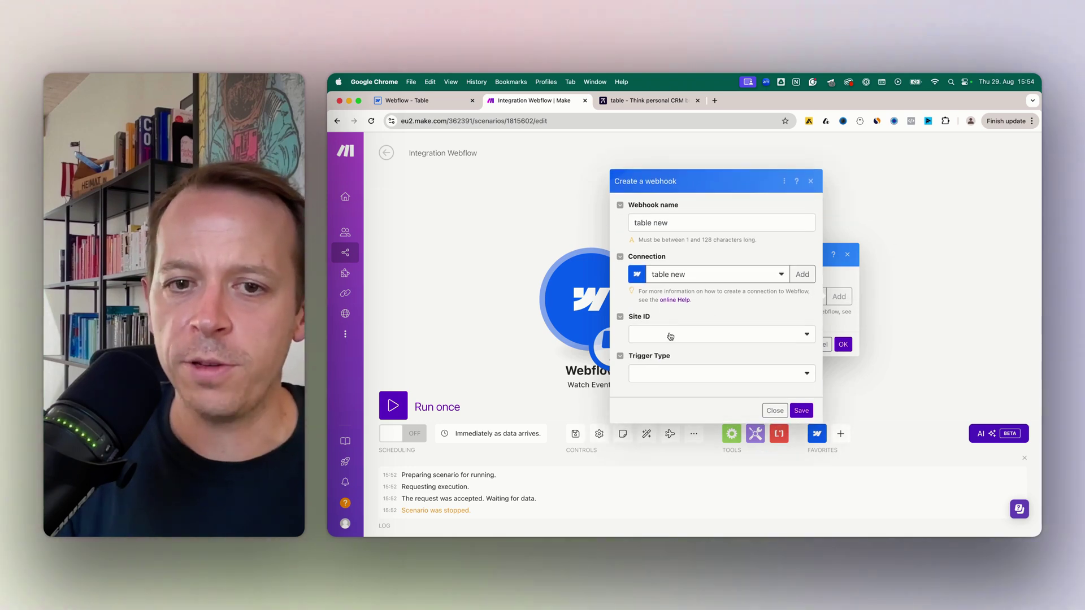
Set Site ID to Table and Trigger Type to Form Submission, save, and confirm the module
click(687, 337)
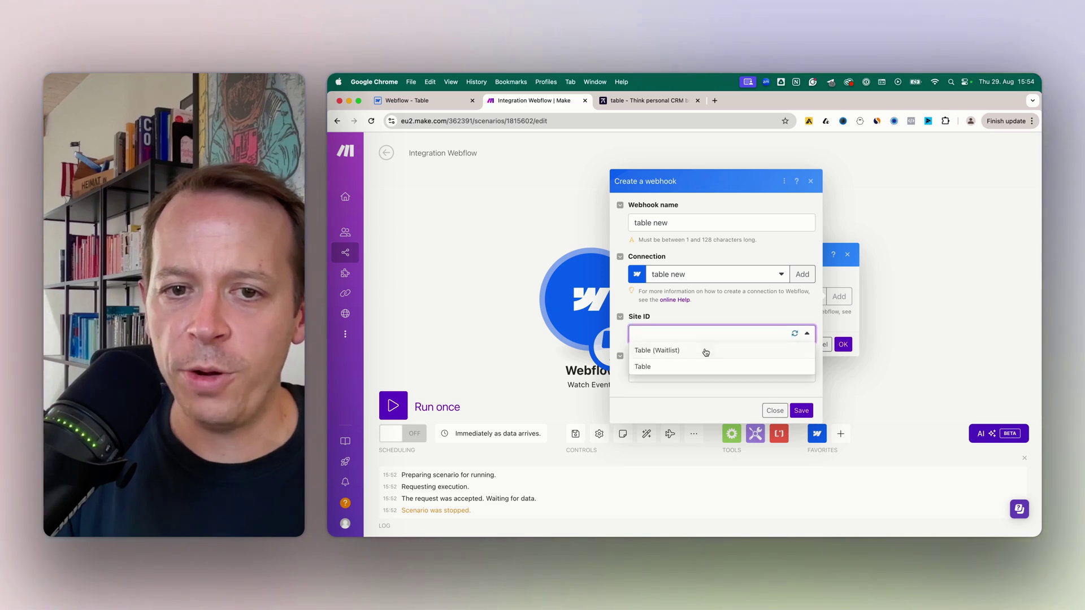
click(649, 366)
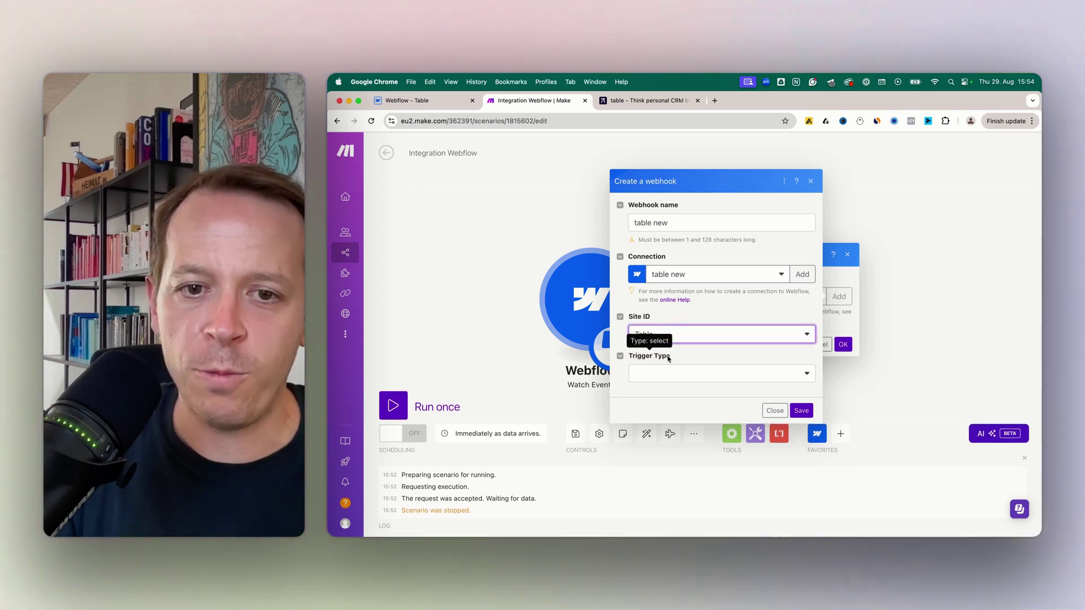
click(679, 373)
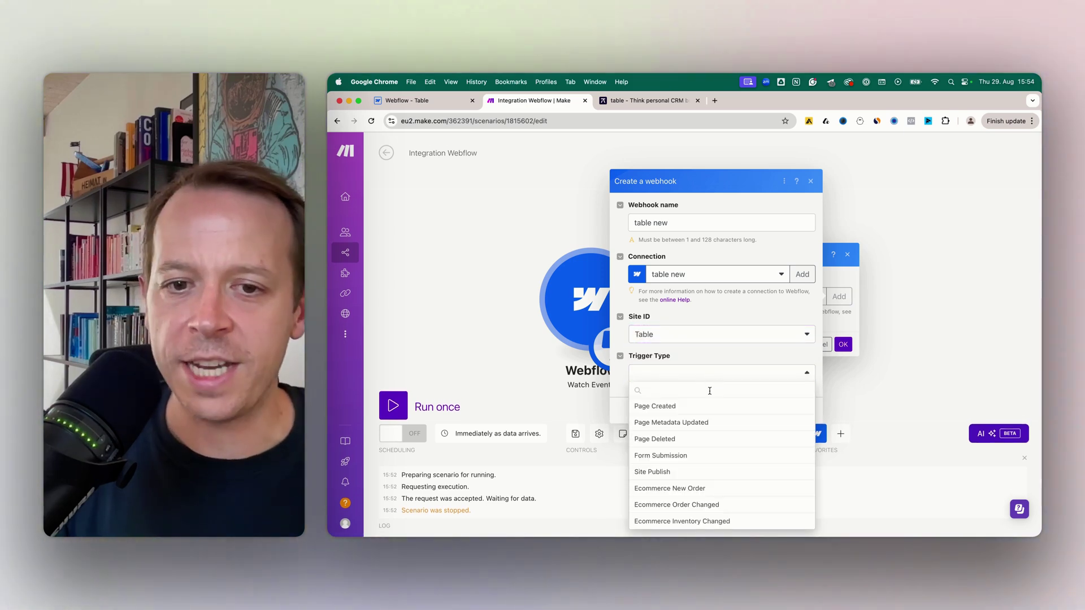
text(form)
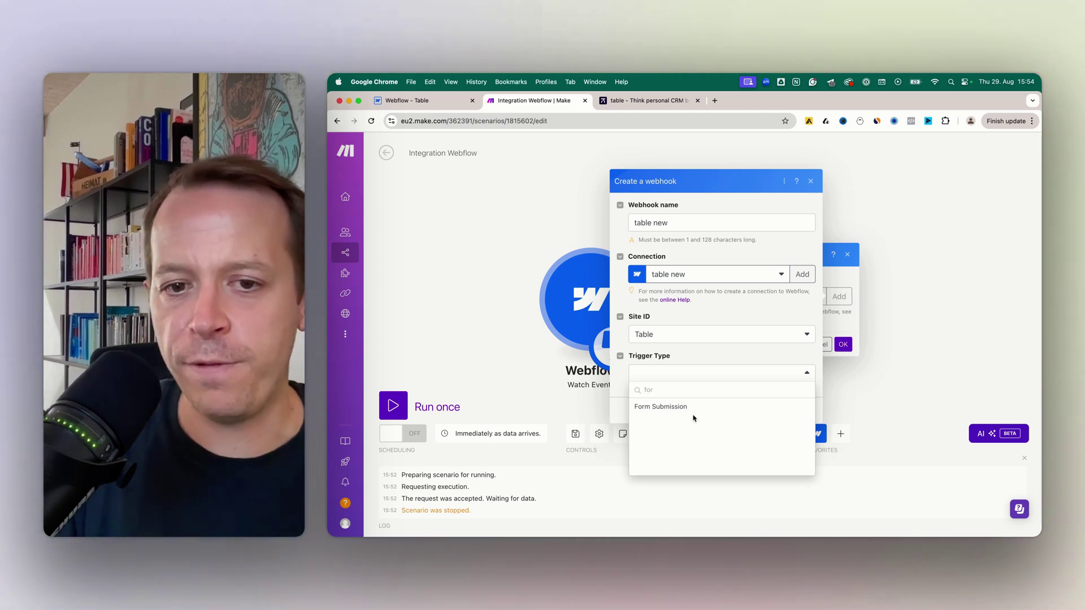
click(691, 411)
click(802, 410)
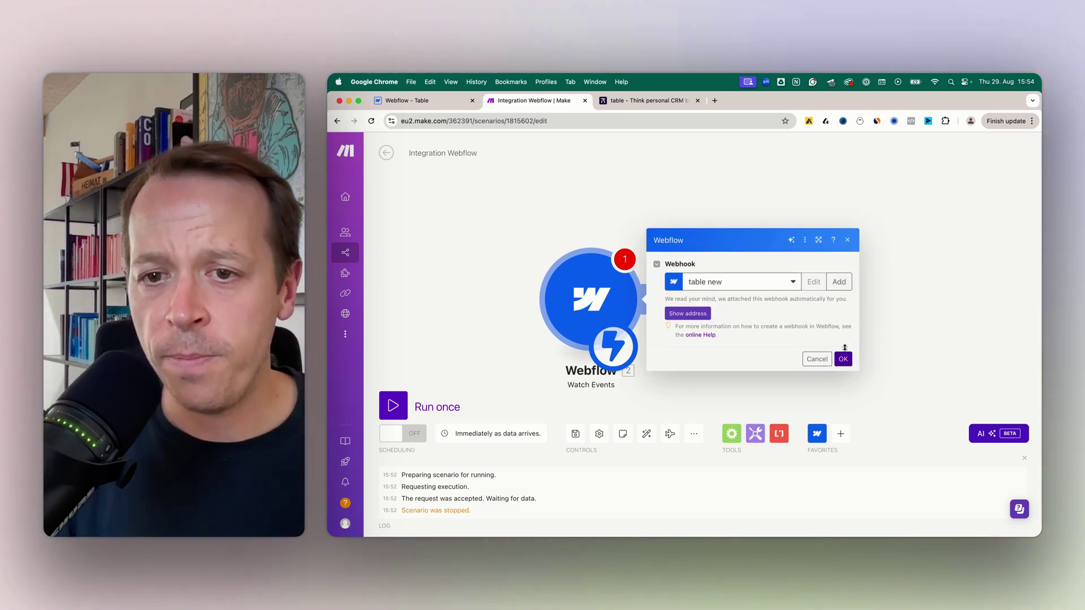
click(844, 359)
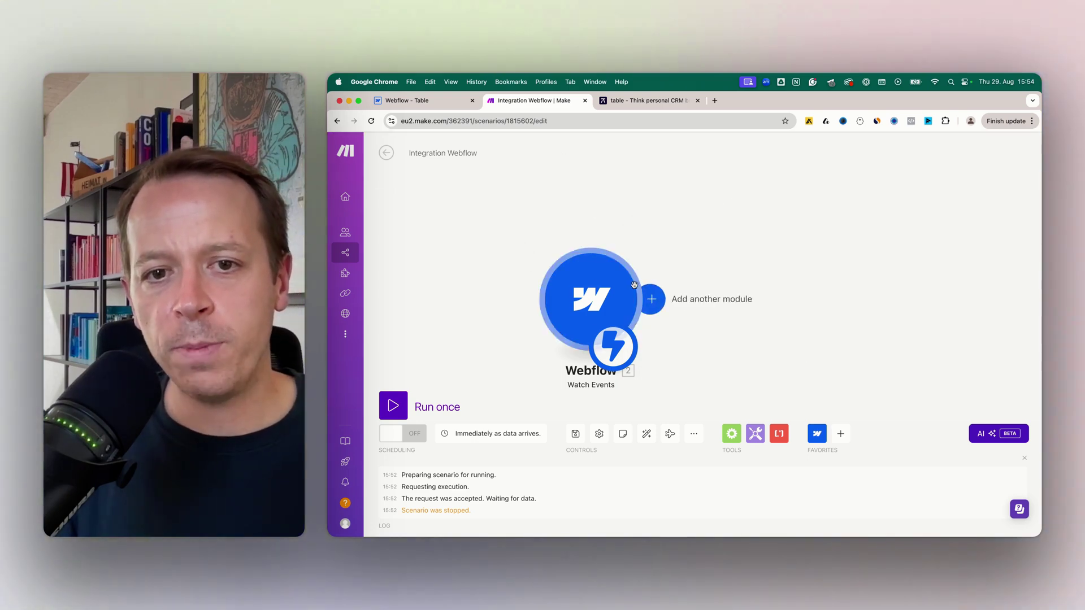
Add a second module after the Webflow Watch Events trigger, opening its app list
click(650, 299)
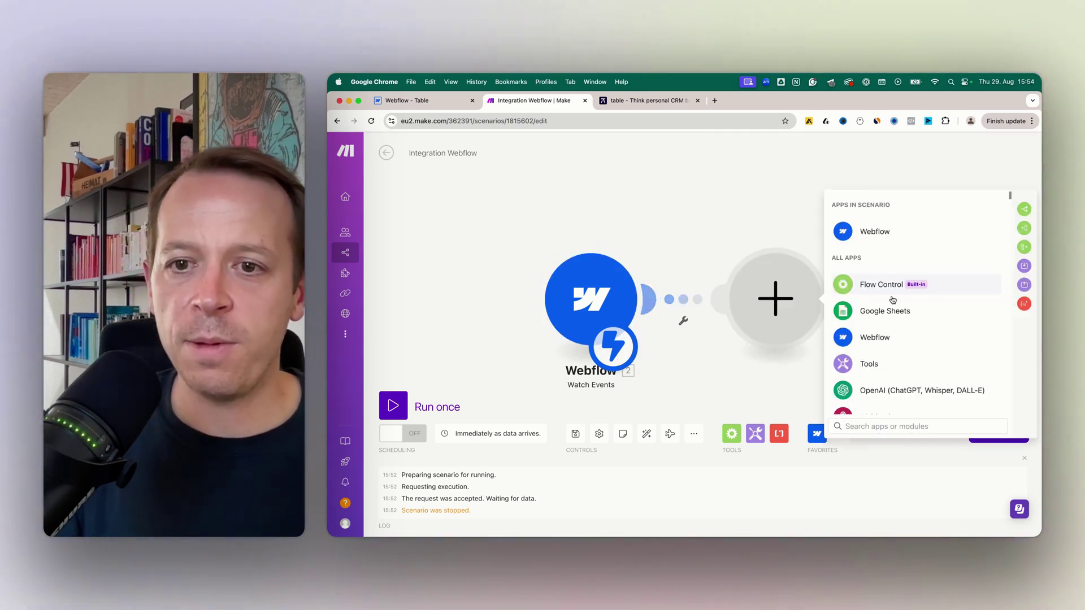